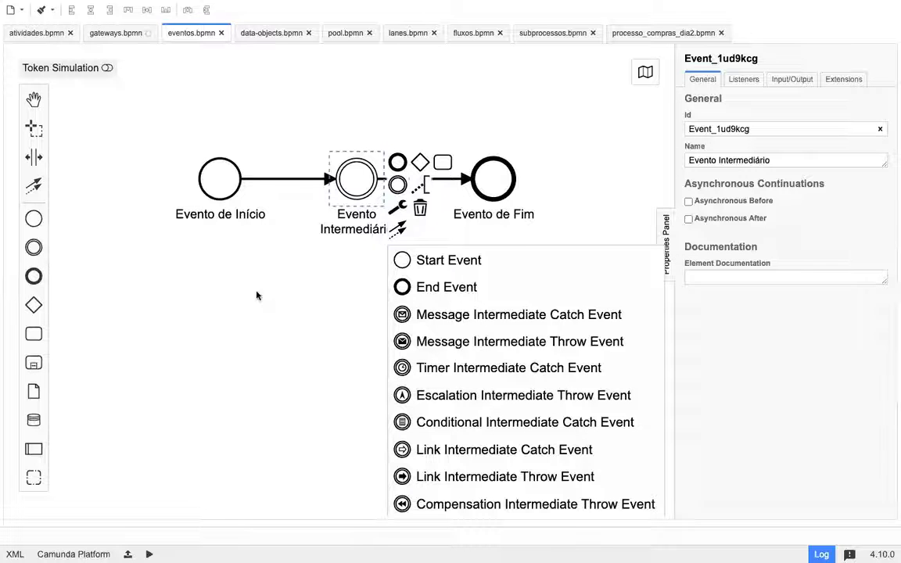
Step: Change the Evento de Início event to a Message Start Event and from that to a Timer Start Event
left_click(263, 315)
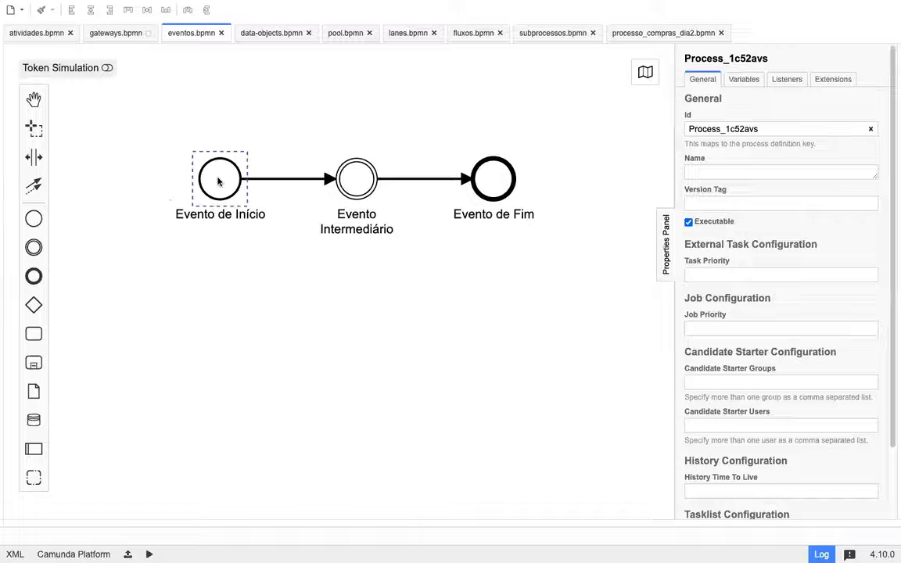
left_click(219, 181)
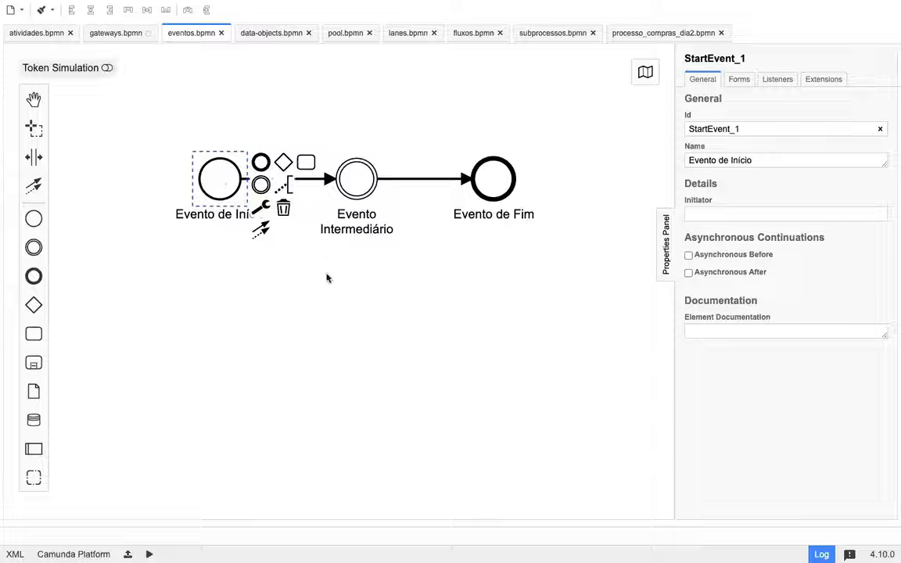
left_click(261, 206)
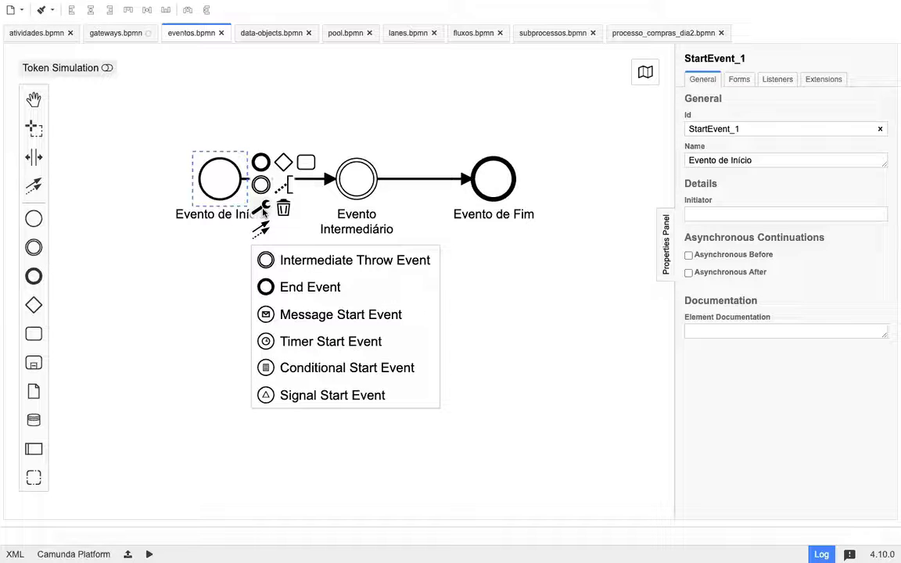
left_click(306, 315)
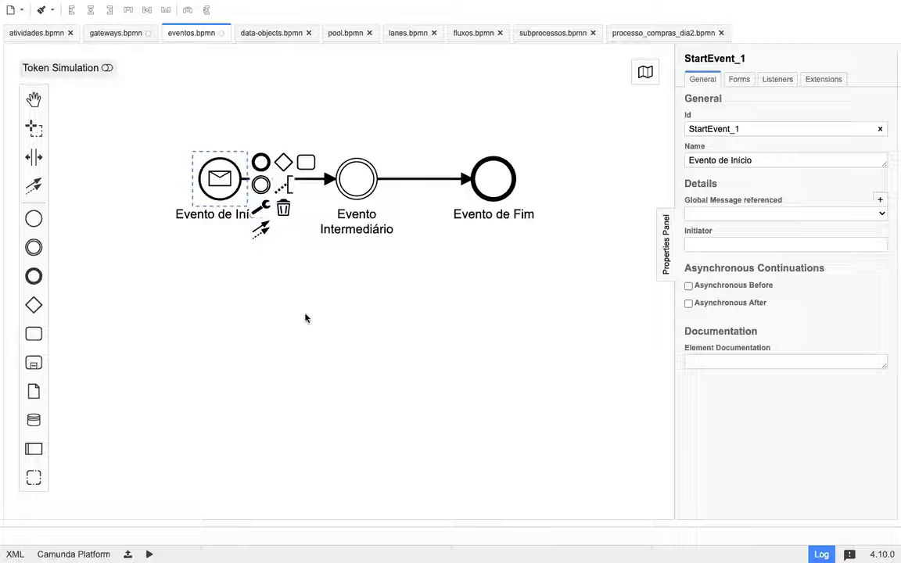
left_click(260, 207)
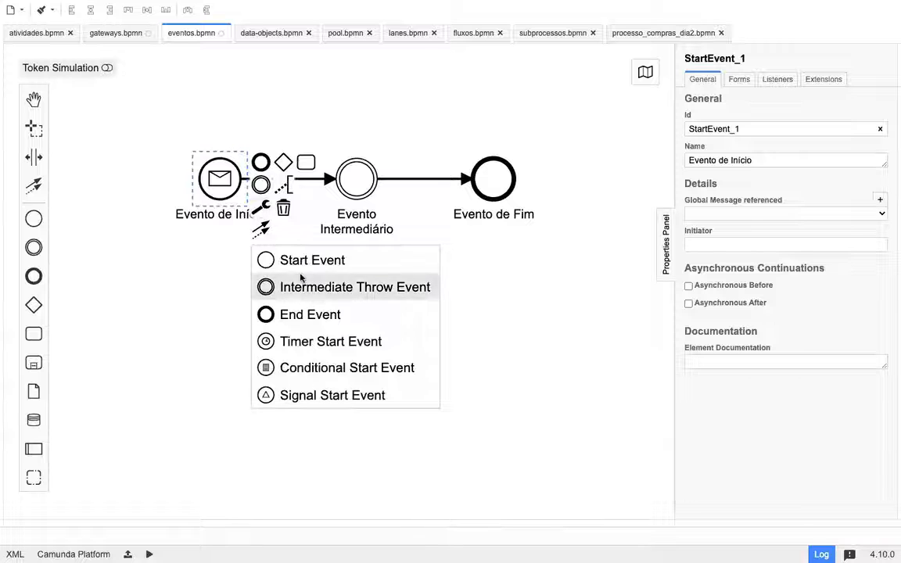
left_click(334, 342)
Step: Switch the start event's type to Conditional Start Event and from that to Signal Start Event
left_click(261, 209)
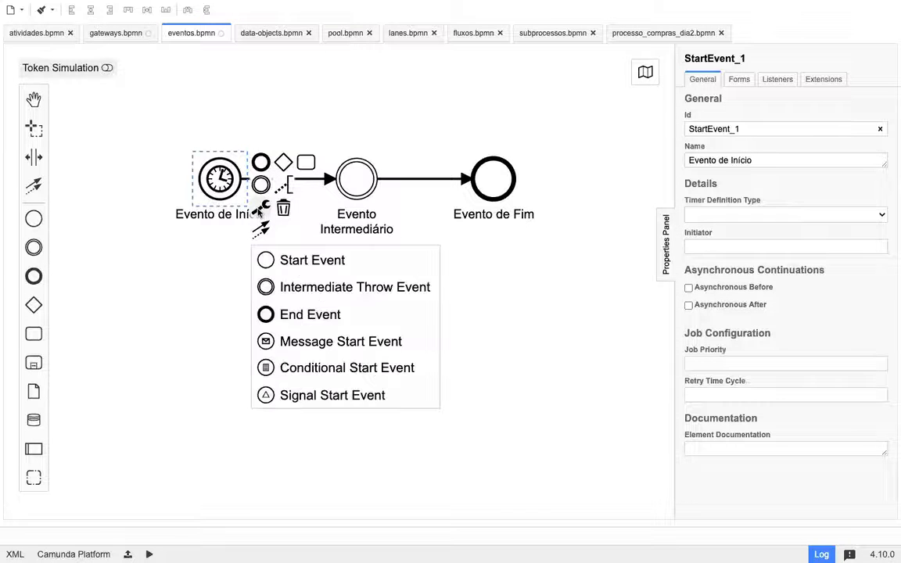
left_click(334, 368)
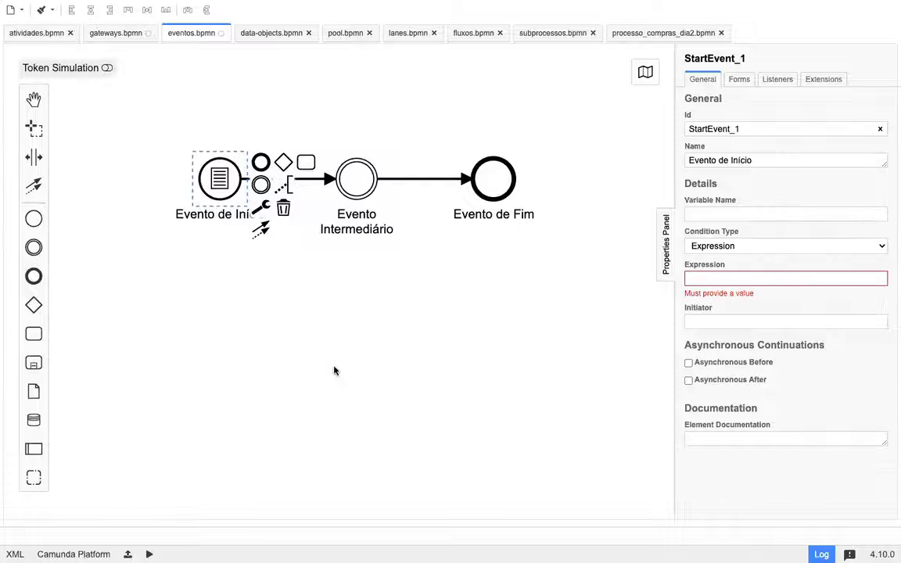
left_click(260, 208)
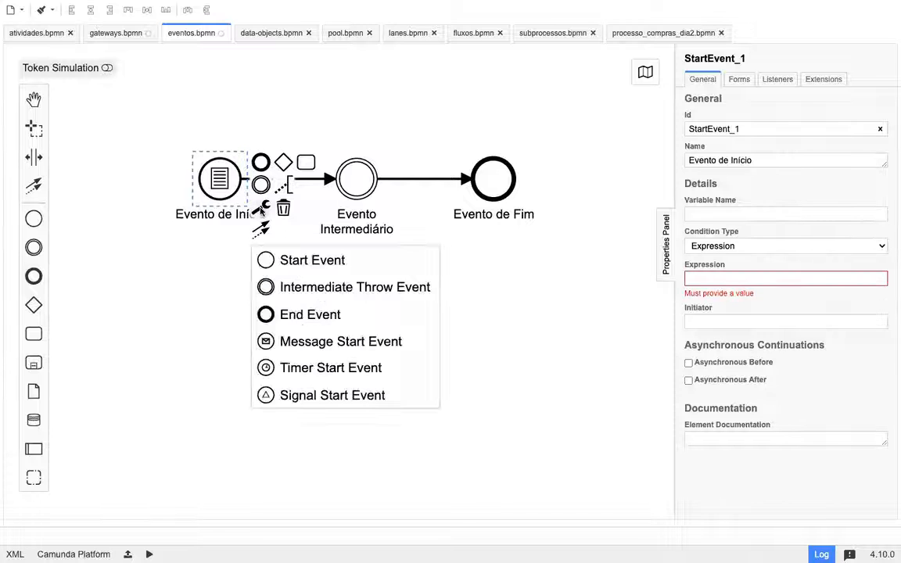
left_click(321, 396)
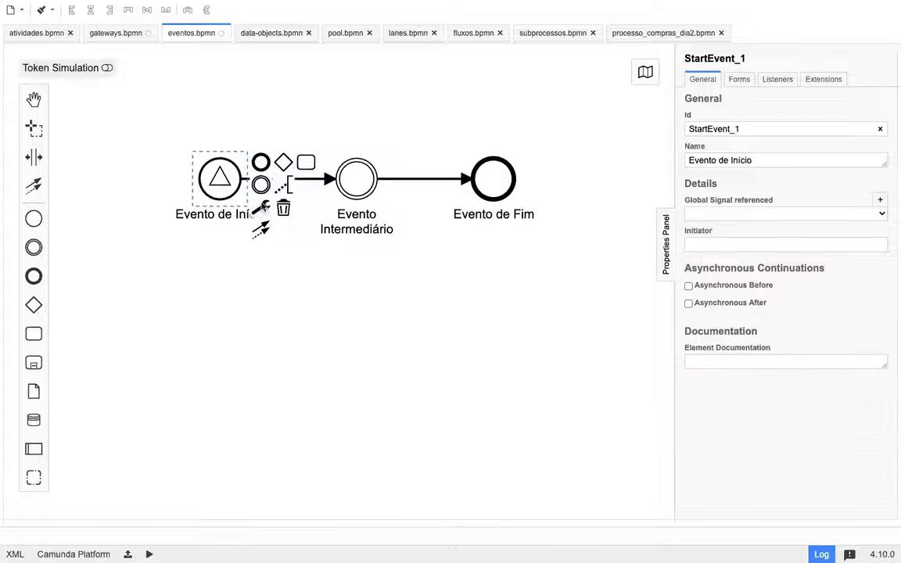
Step: Reset Evento de Início to a plain Start Event and turn it into a Message Start Event again
left_click(261, 208)
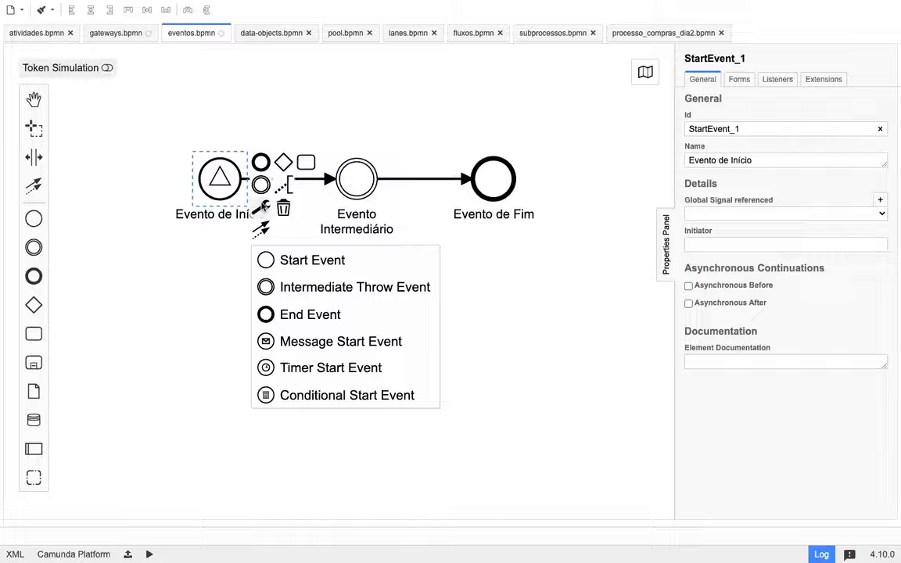
left_click(296, 262)
left_click(262, 207)
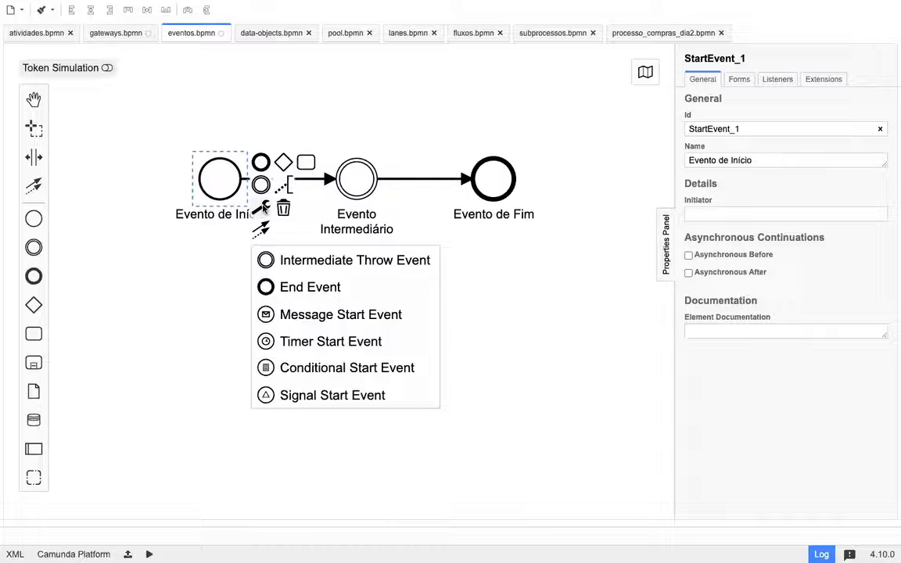
left_click(283, 314)
Step: Convert Evento de Início to a Timer Start Event and view its timer definition types without choosing one
scroll(309, 316, "up", 1)
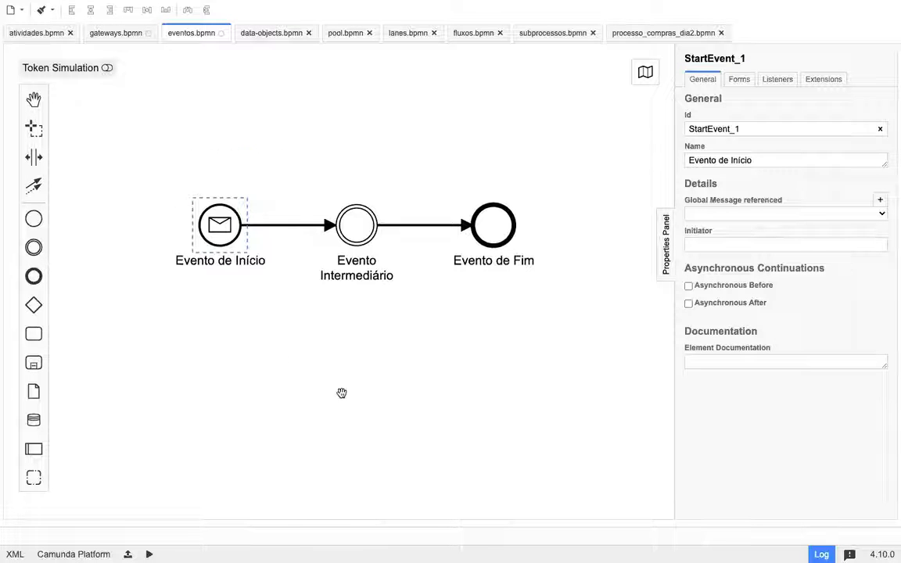
left_click(261, 252)
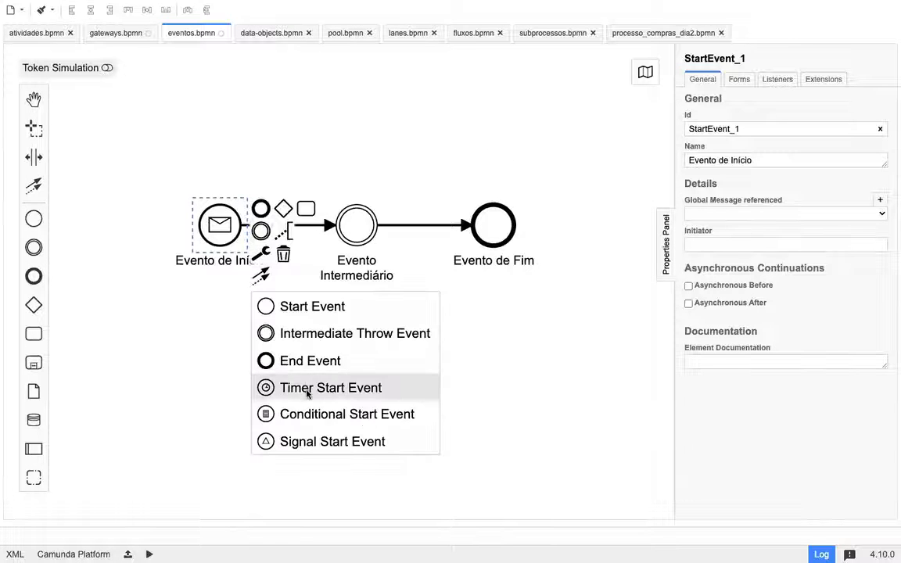
left_click(307, 389)
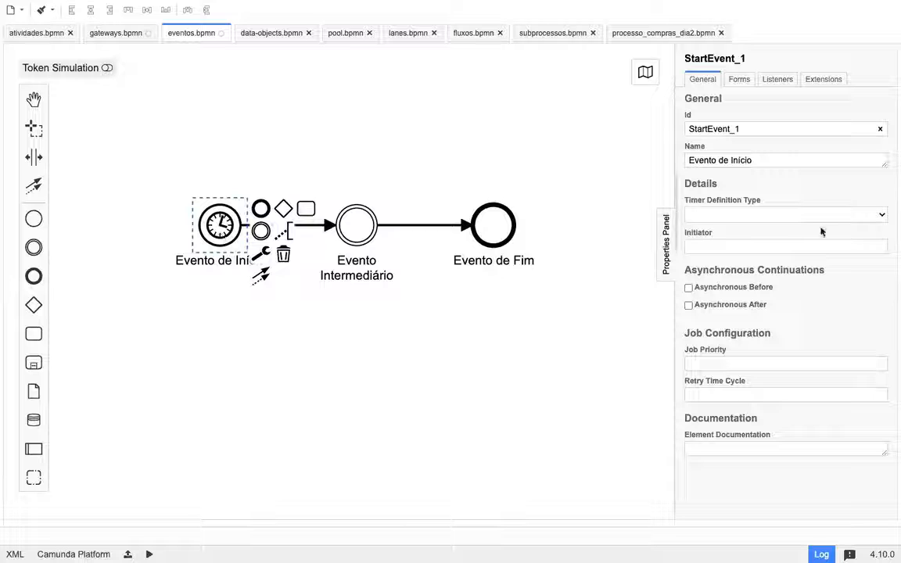
left_click(792, 214)
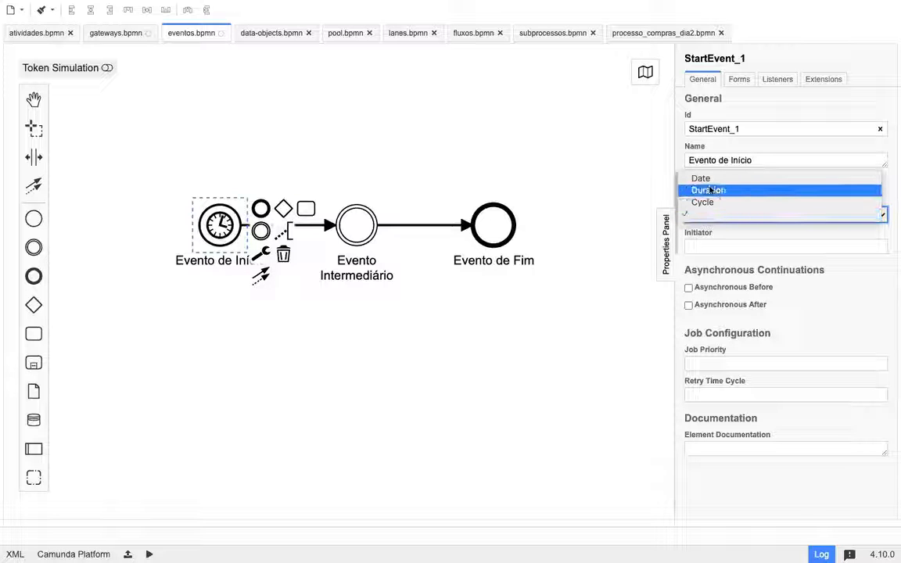
left_click(608, 324)
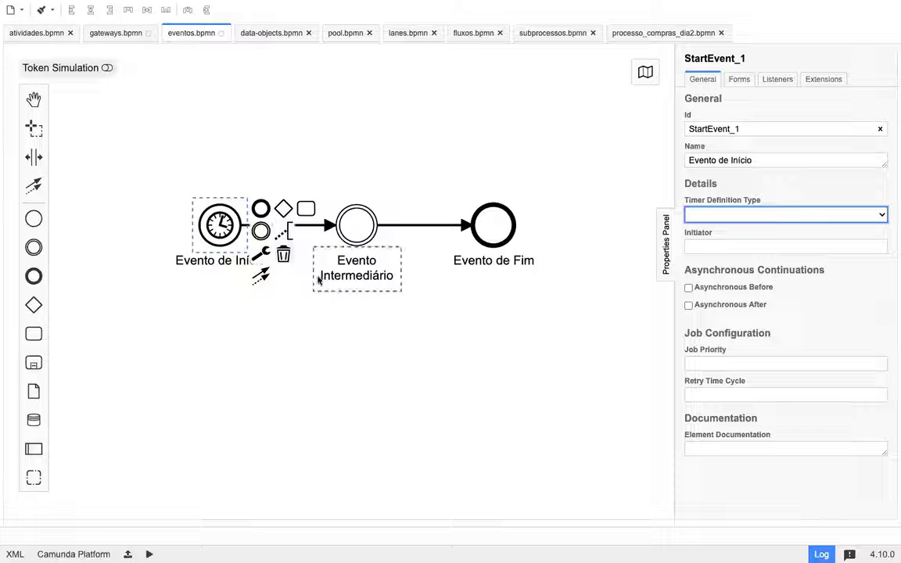
Step: Compare the properties of the three events and examine the types available for changing Evento de Início
left_click(348, 223)
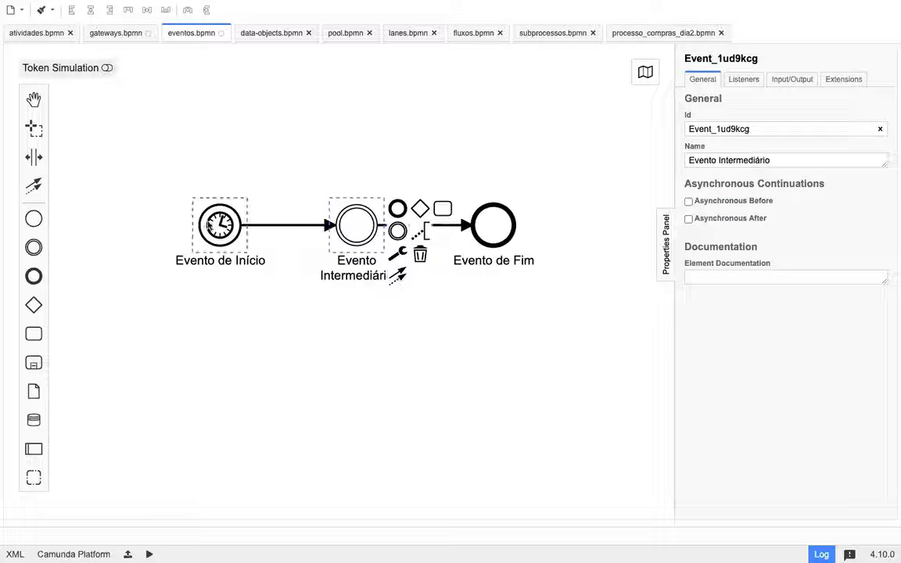
left_click(222, 239)
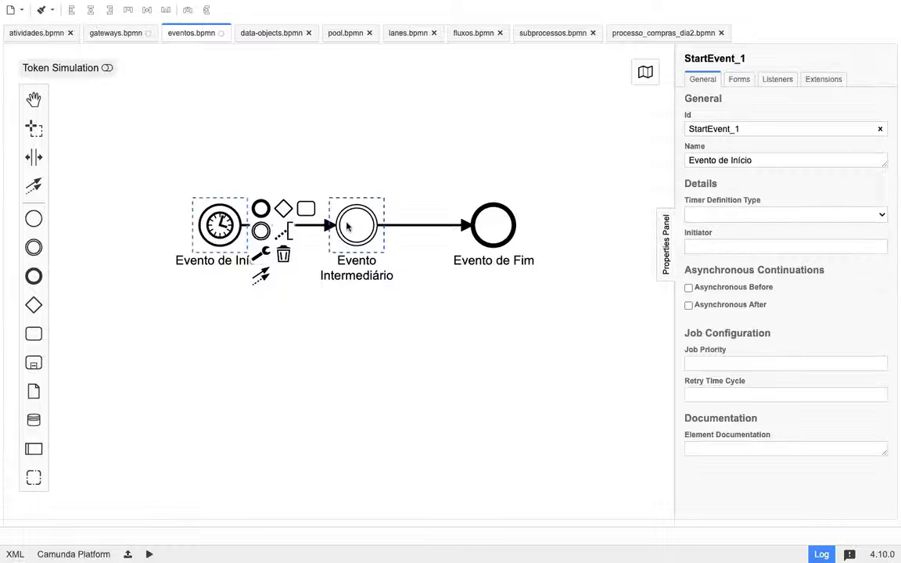
left_click(334, 218)
left_click(508, 229)
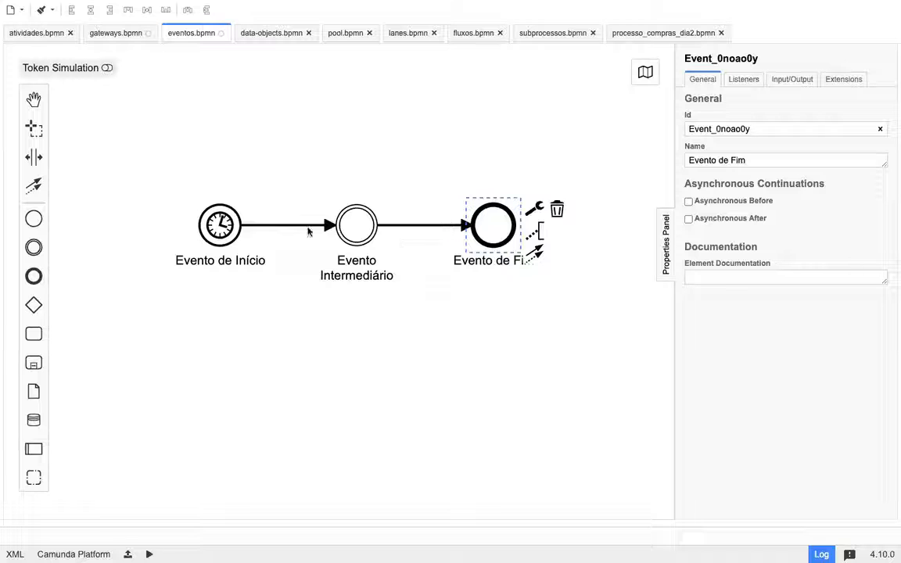
left_click(219, 226)
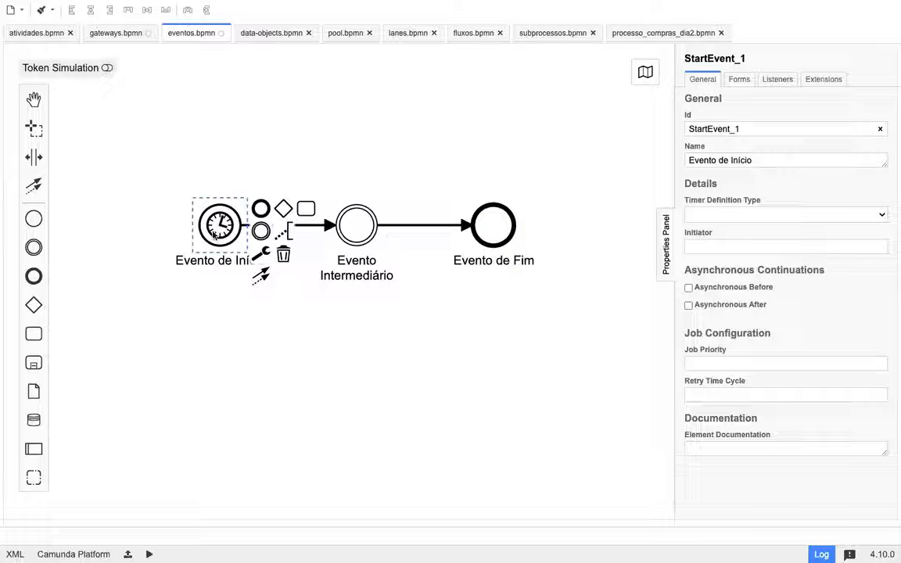
left_click(260, 253)
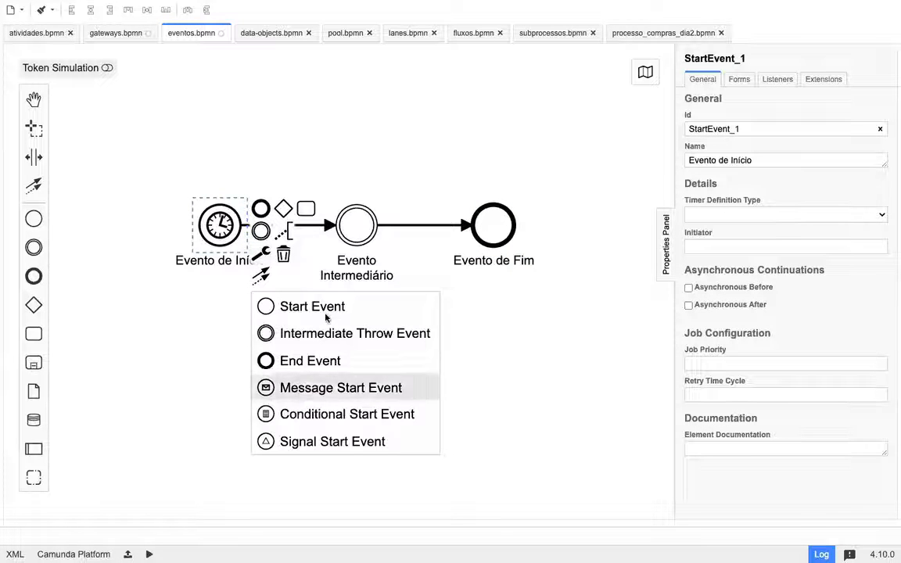
left_click(468, 372)
Step: Examine the full range of catch and throw types available for Evento Intermediário
left_click(369, 244)
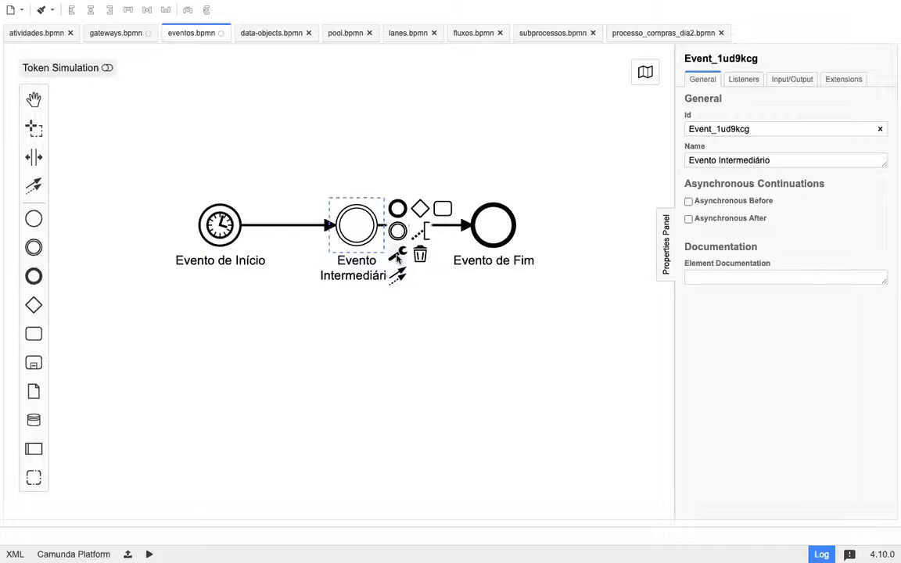
left_click(397, 253)
left_click_drag(592, 253, 595, 147)
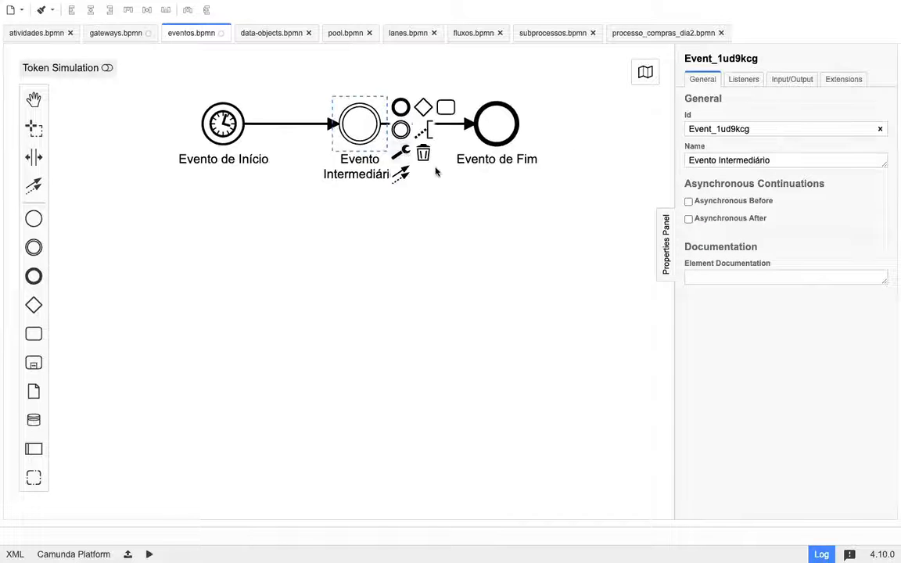
left_click(400, 153)
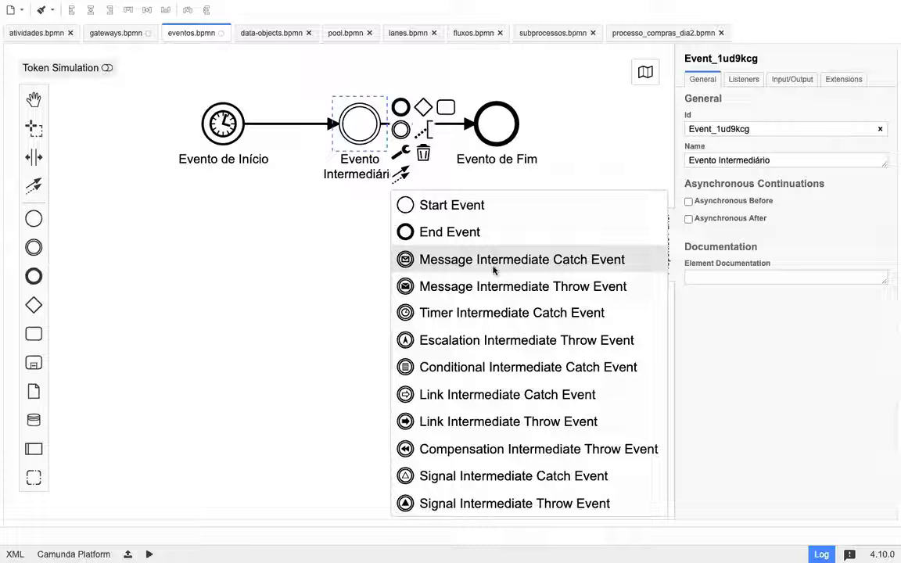
left_click(322, 249)
Step: Examine the end event types available for Evento de Fim
left_click(485, 125)
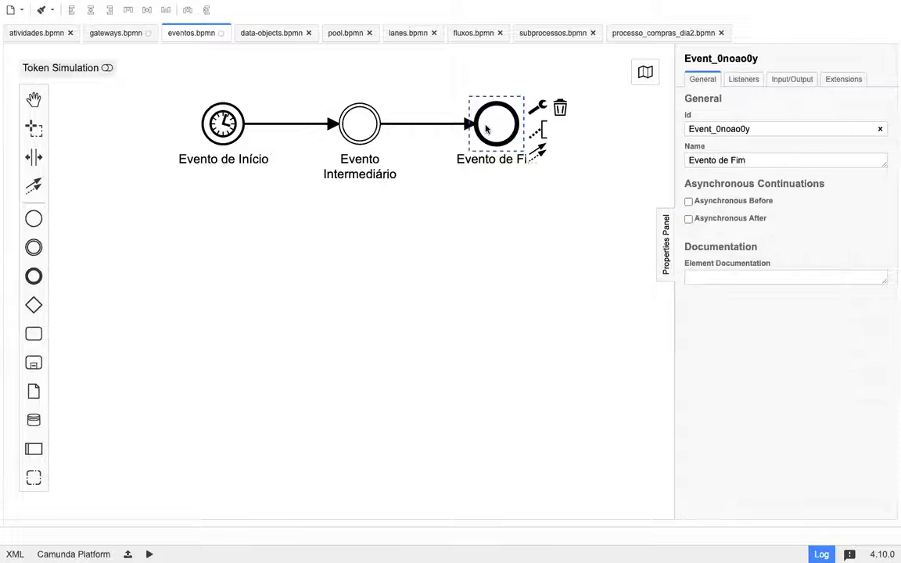
left_click(537, 107)
left_click_drag(370, 336, 251, 337)
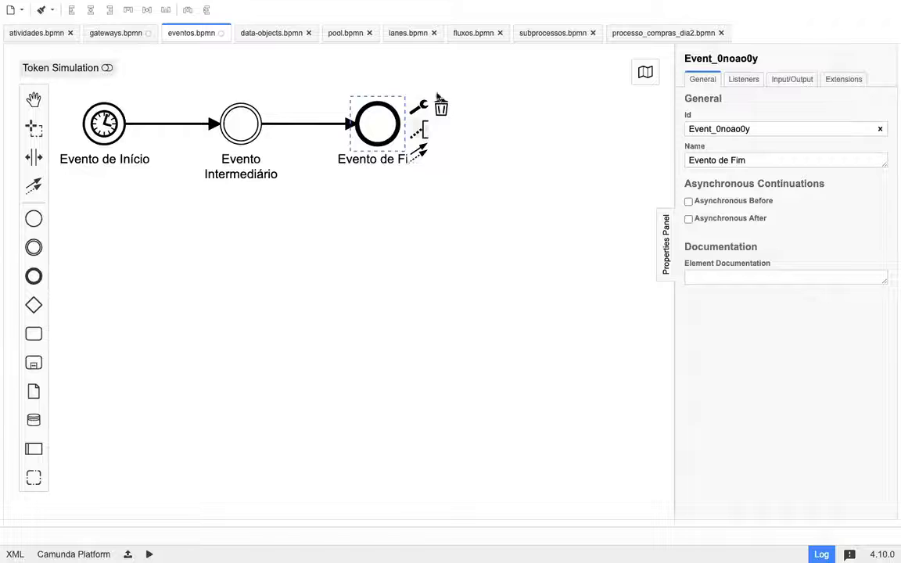
left_click(418, 105)
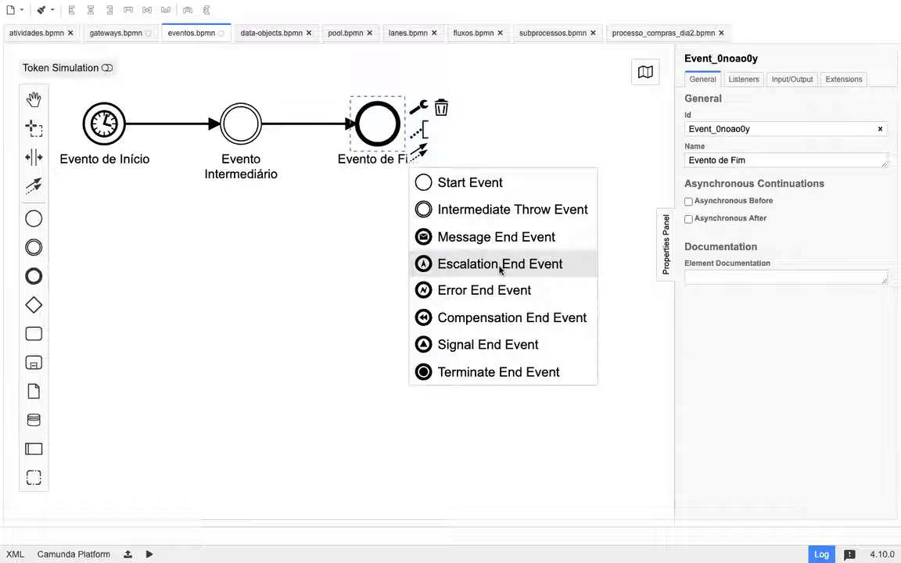
Step: Change Evento de Fim to a Terminate End Event
left_click(245, 128)
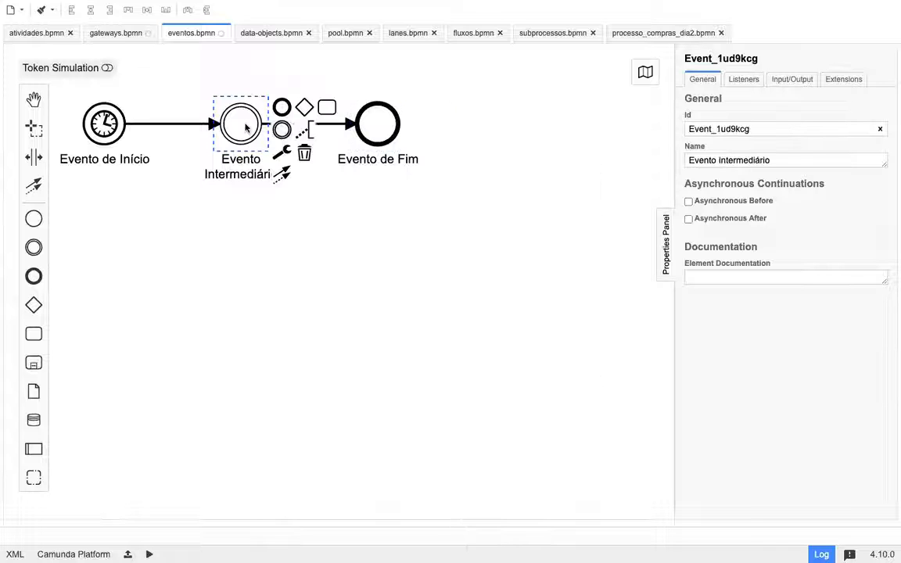
left_click(377, 131)
left_click(419, 111)
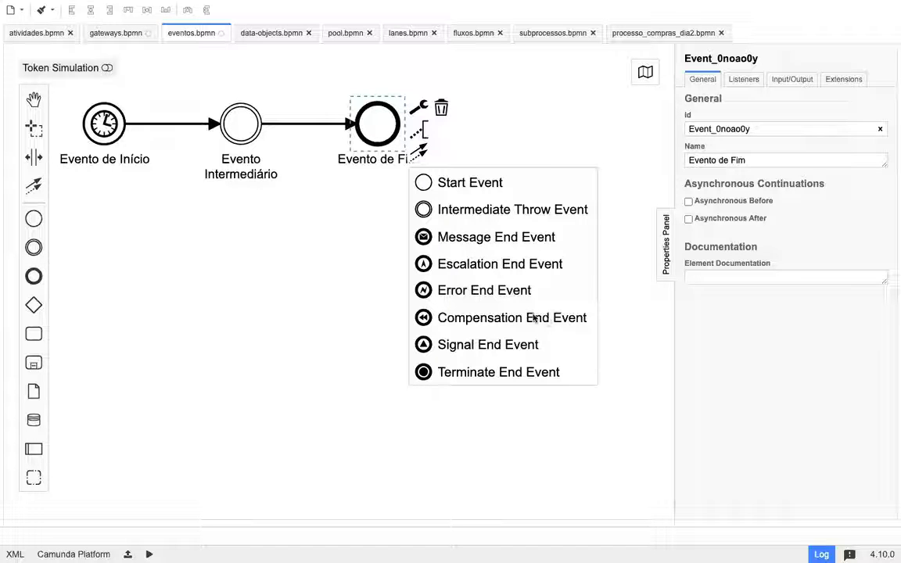
left_click(517, 376)
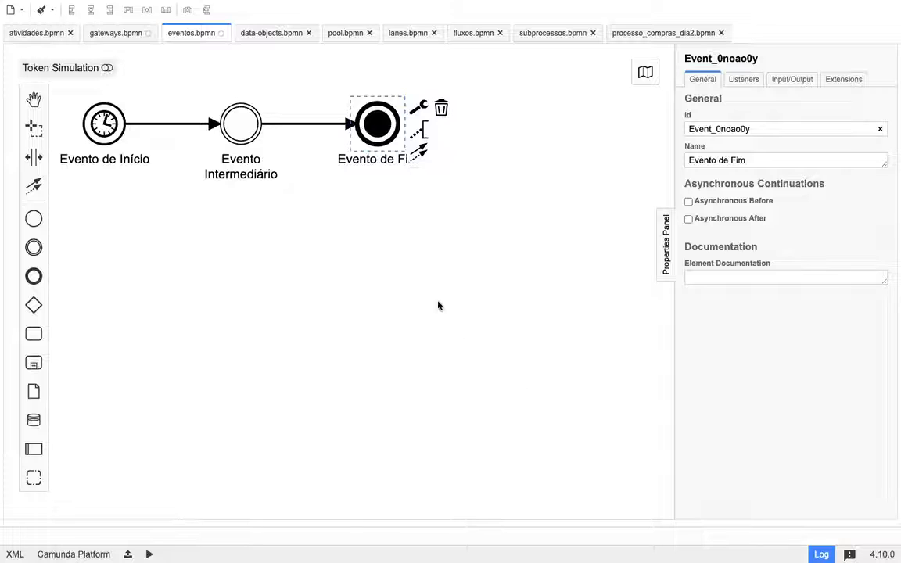
Step: Attach a text annotation reading "500 instancias" above Evento Intermediário
left_click_drag(438, 306, 499, 399)
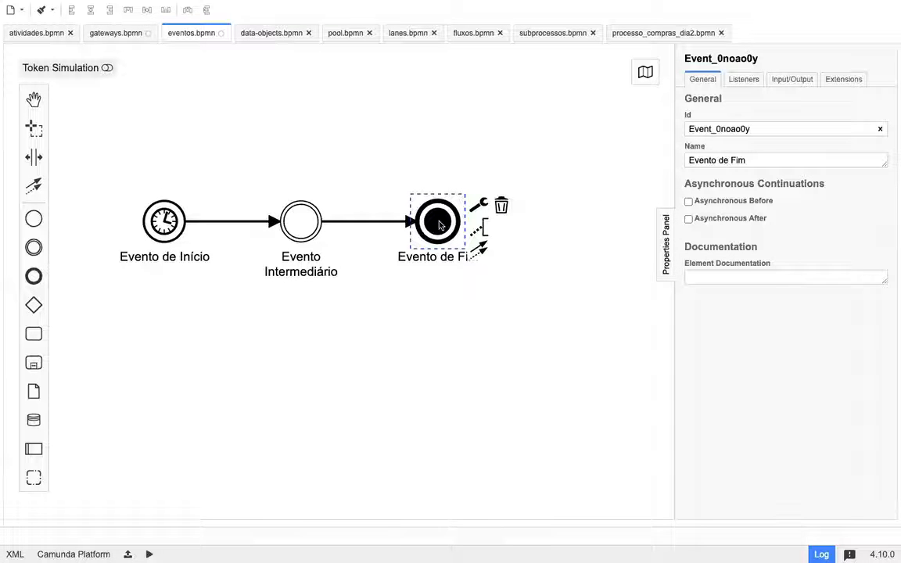
left_click_drag(437, 330, 483, 373)
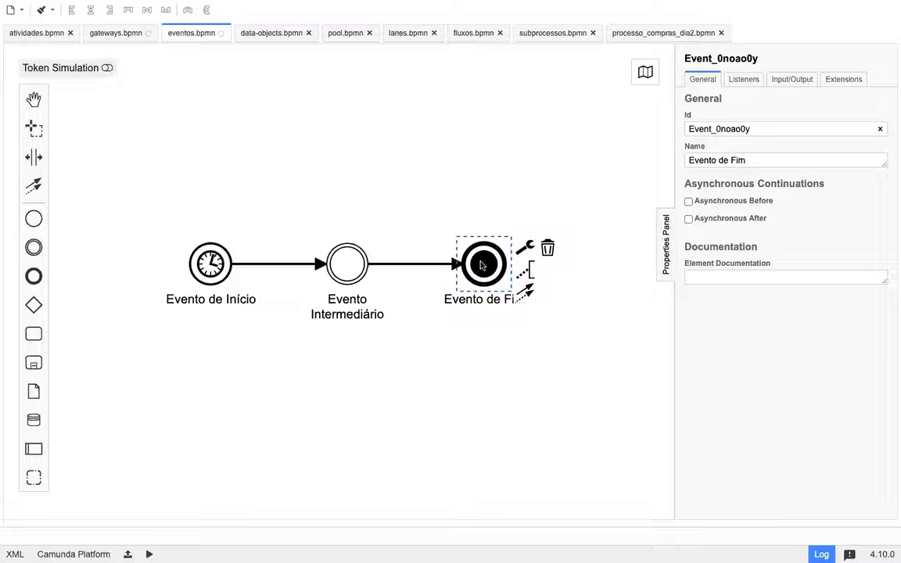
left_click(493, 362)
left_click(489, 277)
left_click(349, 263)
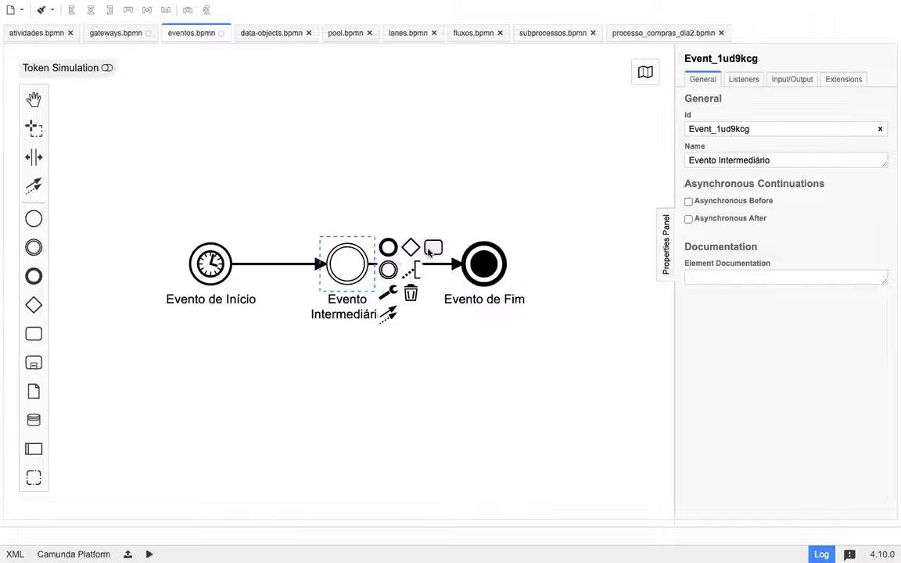
left_click_drag(412, 267, 349, 148)
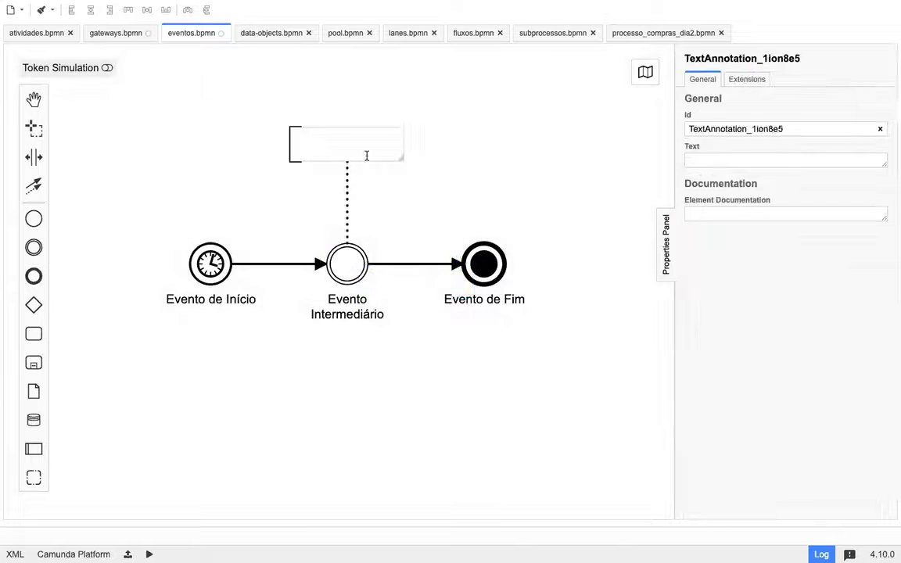
type("500 instancias")
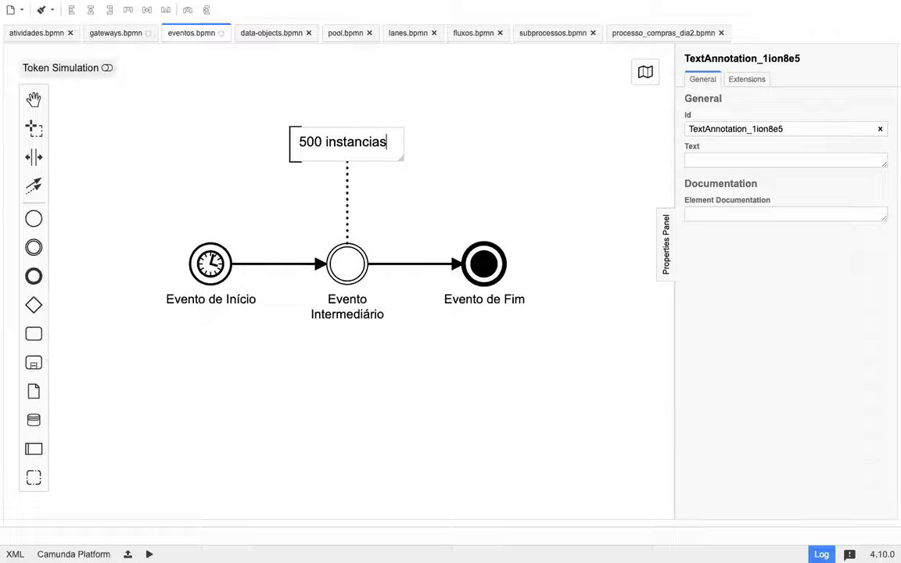
left_click(412, 183)
left_click(387, 161)
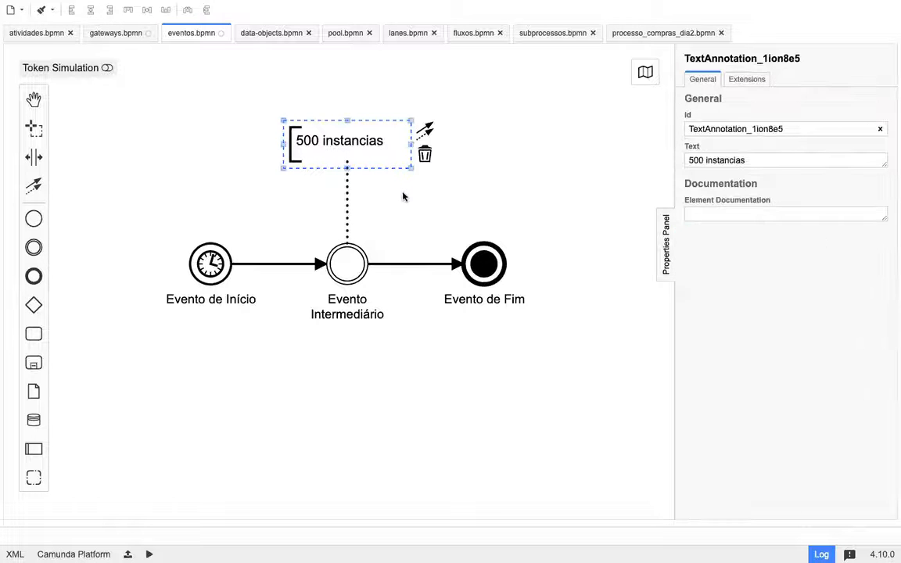